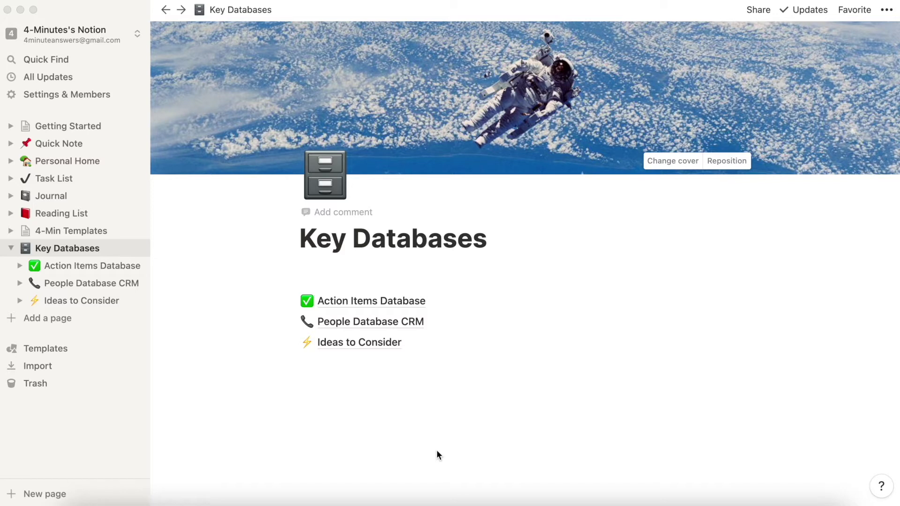
Create a new empty page titled 'Side-Hustle Overview'
click(44, 320)
text(Side)
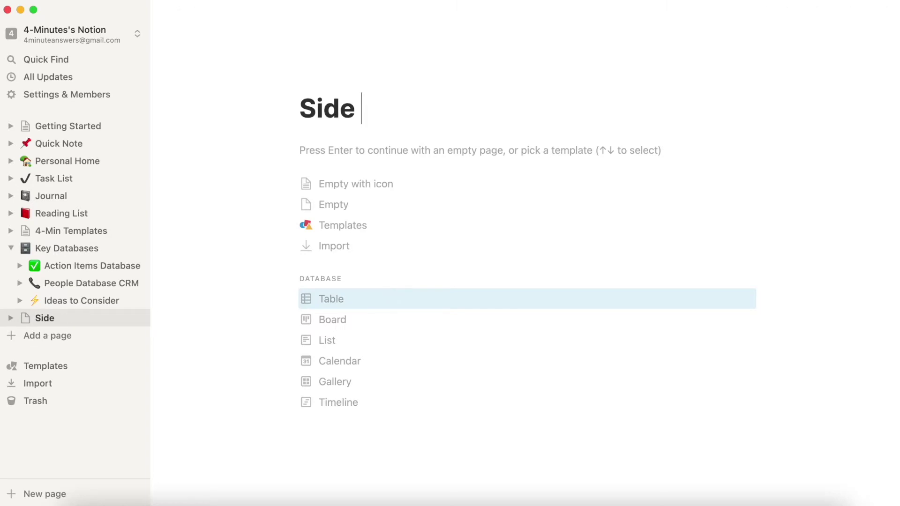
text(- Hust)
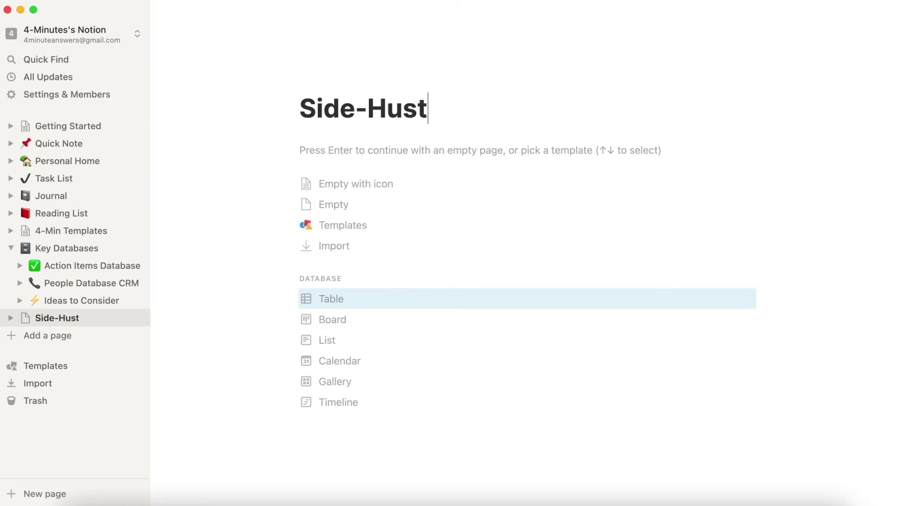
text(le Overview)
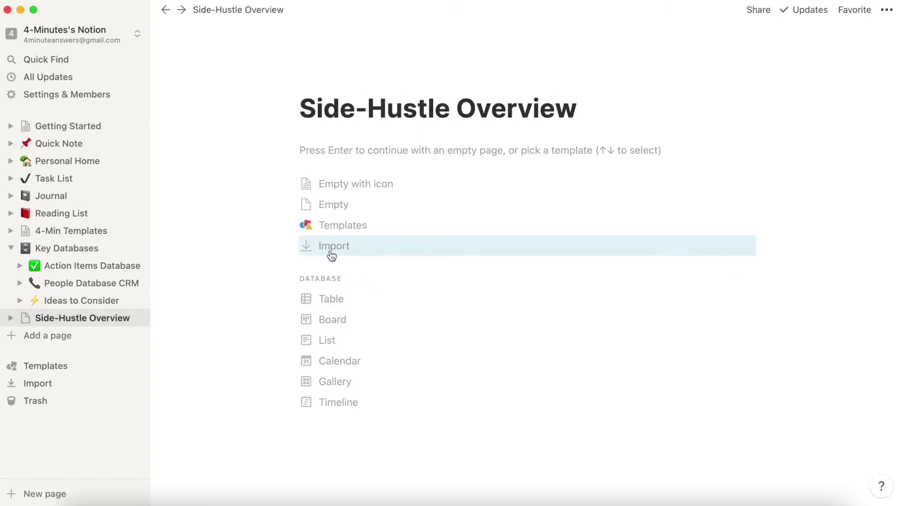
click(306, 150)
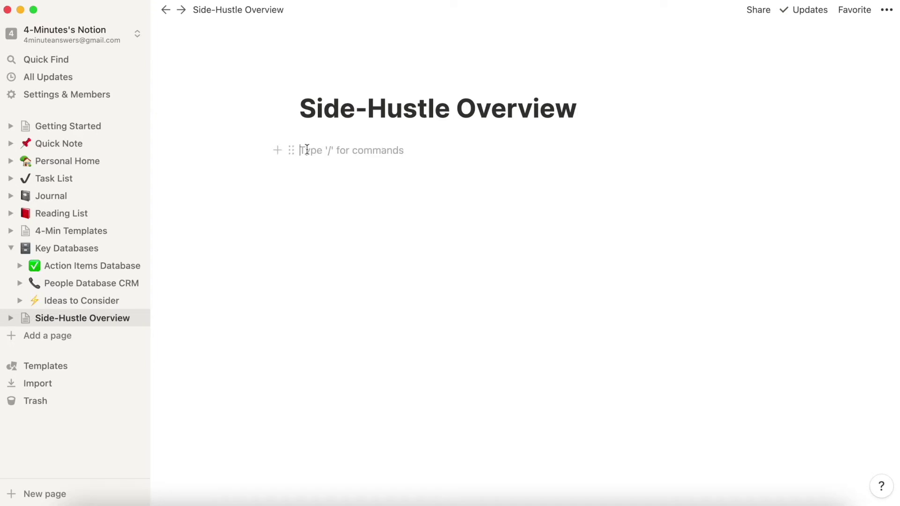
Add toggle lists named Action Items, Ideas, People and Goals
text(/)
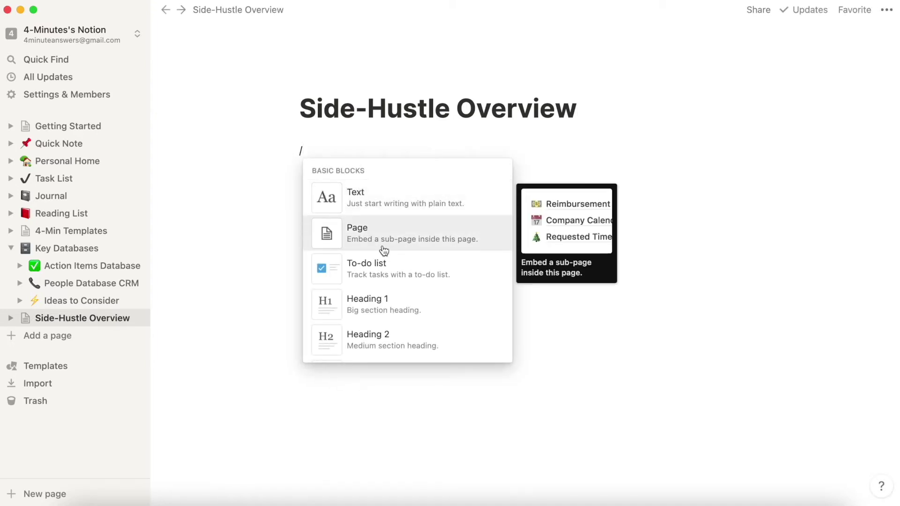
scroll(381, 249, down, 5)
scroll(384, 250, up, 5)
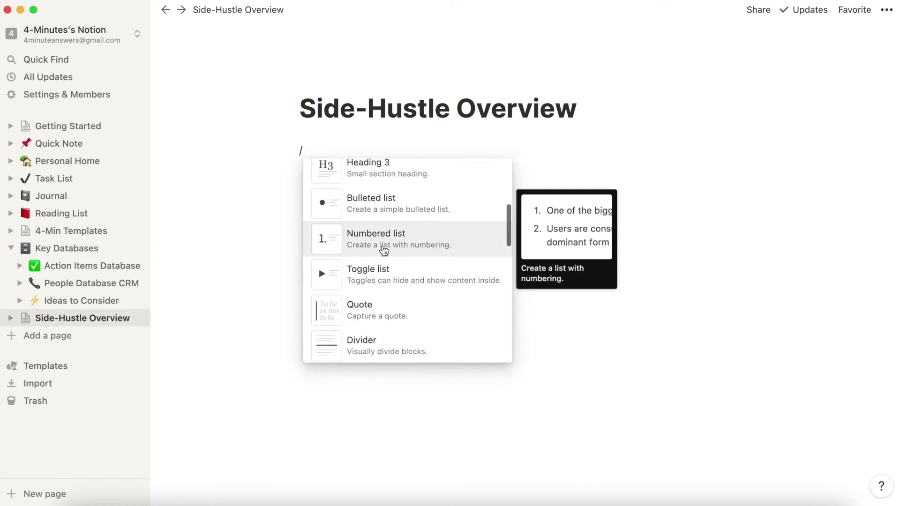
click(379, 274)
text(Action)
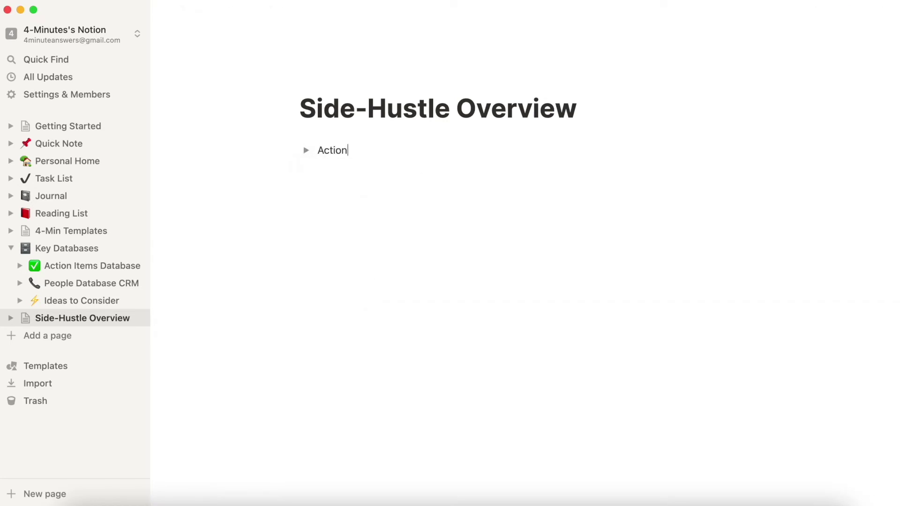
text( Items)
key(Return)
text(Ideas)
key(Return)
text(People)
key(Return)
text(Goals)
key(Return)
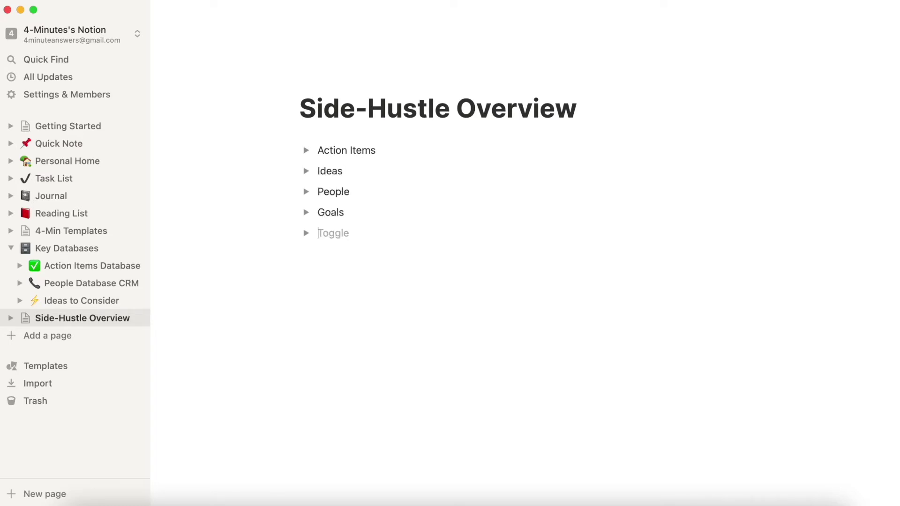
Add Projects, Media and Travel toggles and expand the Action Items toggle
text(Pj)
key(BackSpace)
text(rojects)
key(Return)
text(Media)
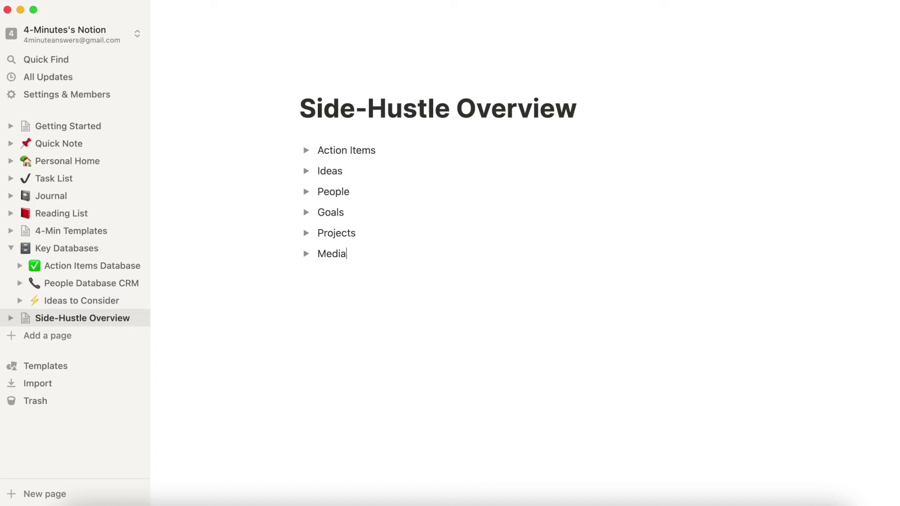
key(Return)
text(Travel)
key(Return)
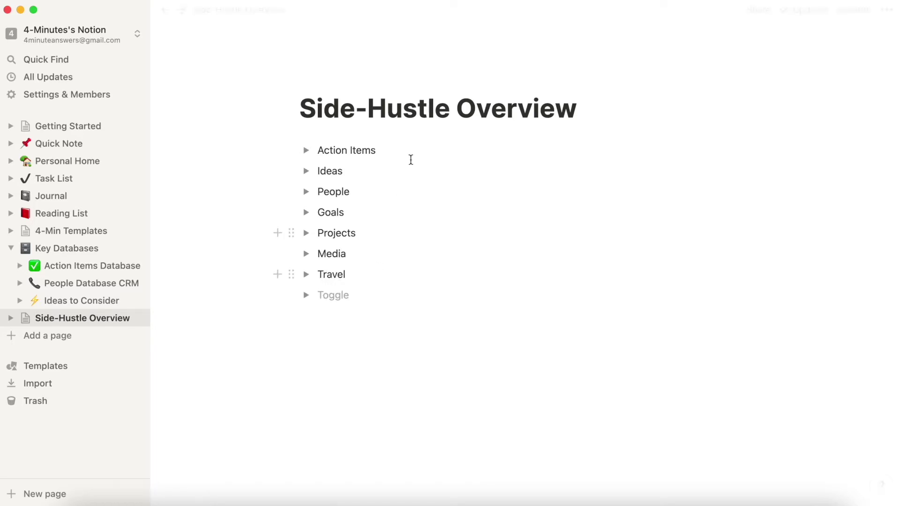
click(306, 152)
Inside the Action Items toggle, insert a linked database showing Key Databases' Action Items
click(305, 152)
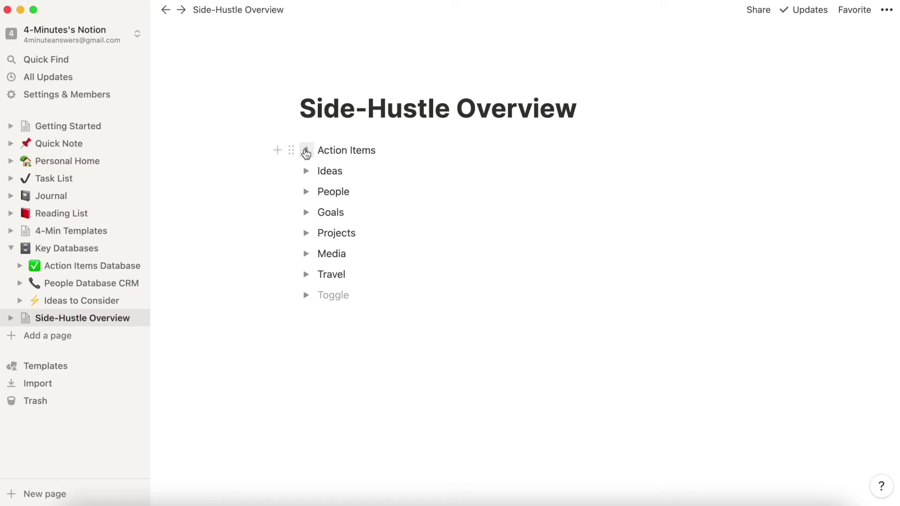
click(304, 153)
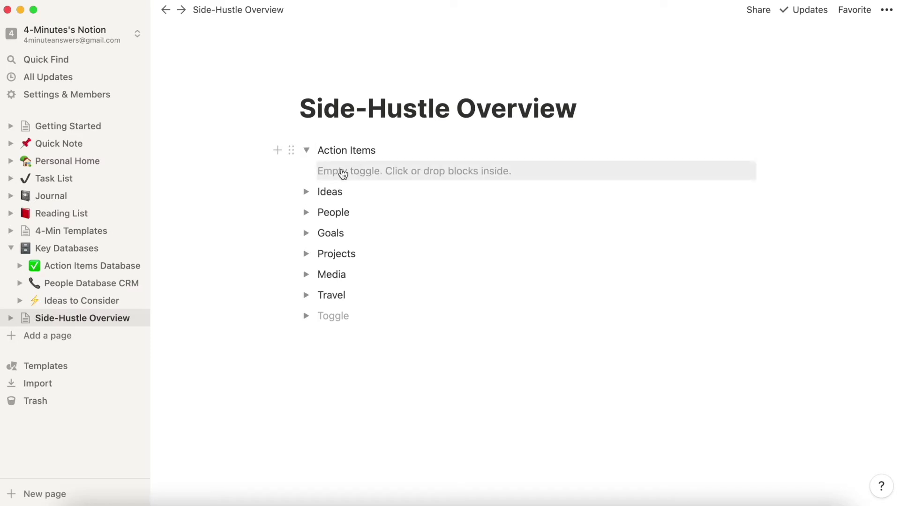
click(341, 171)
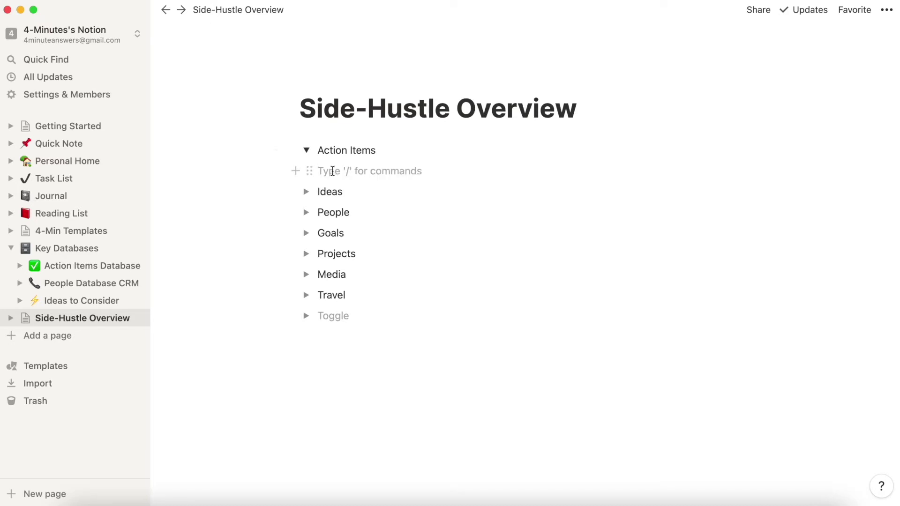
text(/)
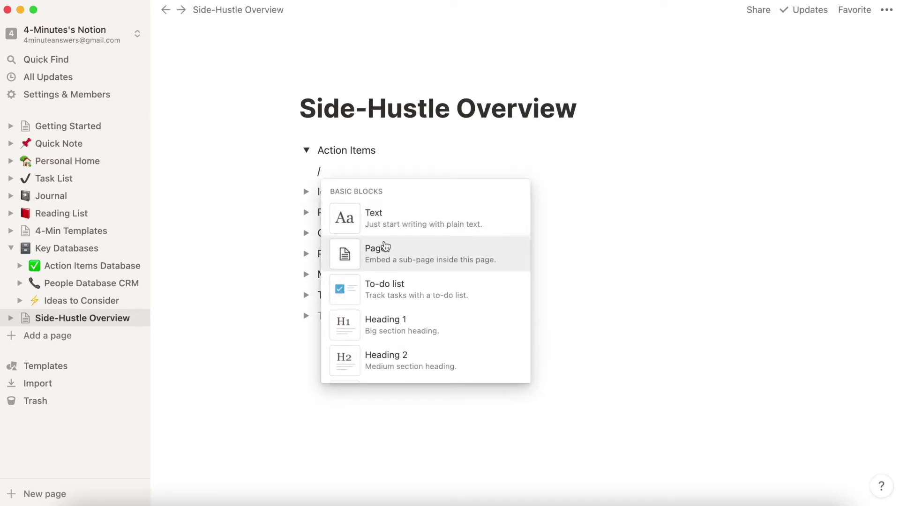
scroll(402, 300, down, 5)
scroll(403, 300, down, 10)
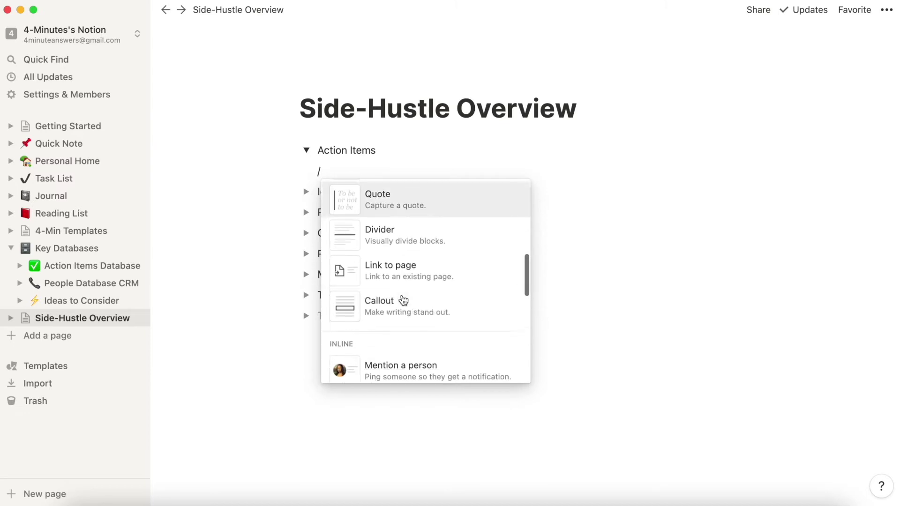
scroll(403, 300, down, 10)
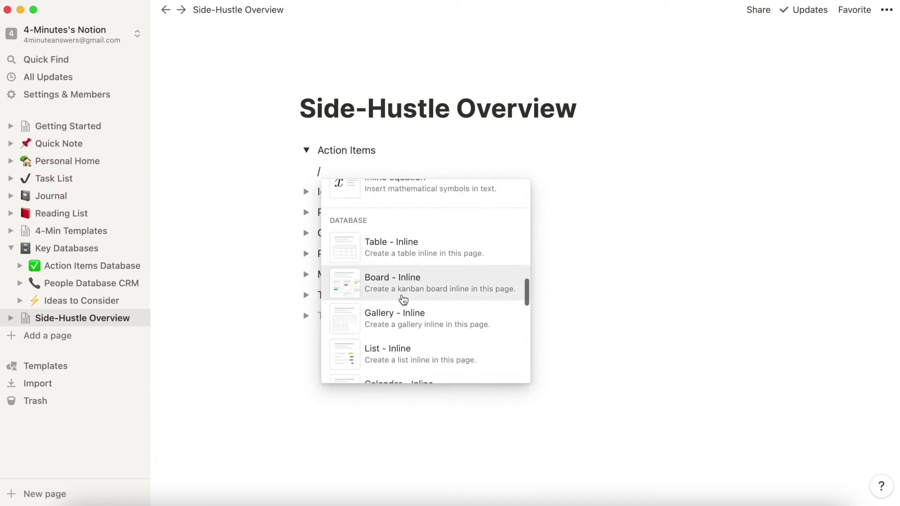
scroll(403, 300, down, 5)
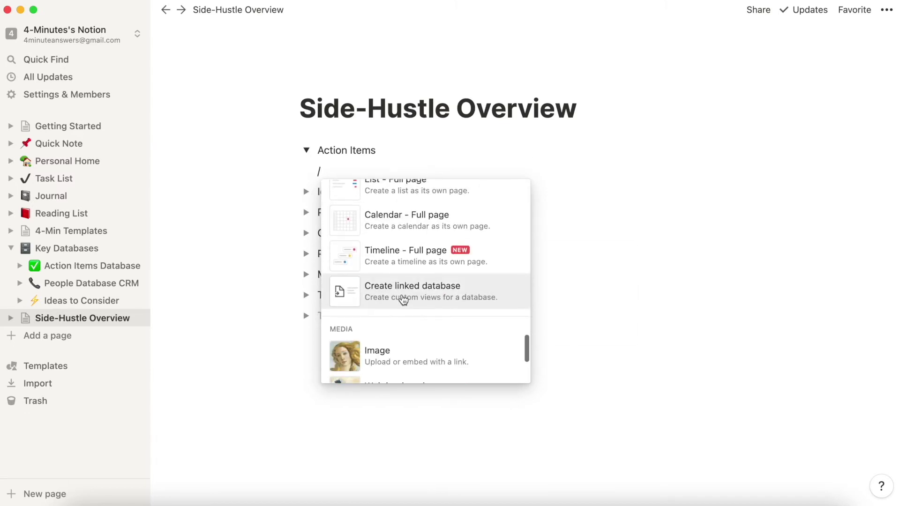
click(401, 298)
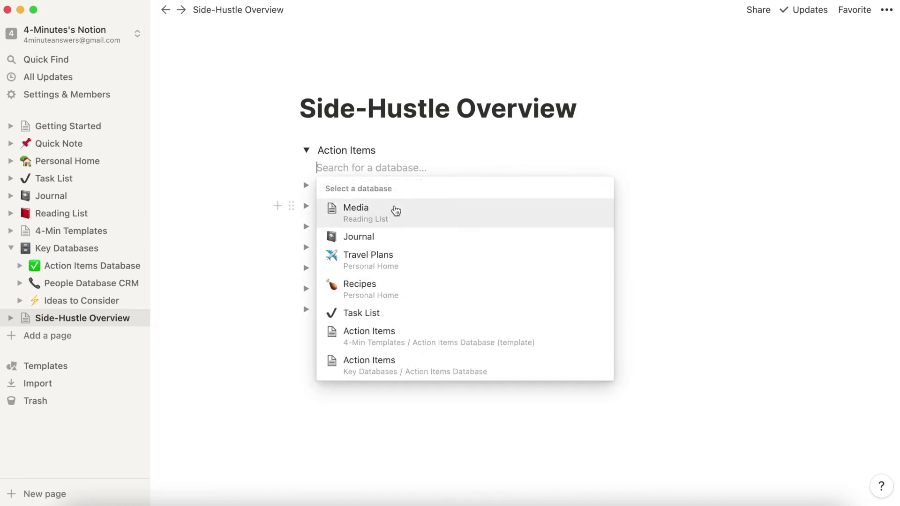
scroll(397, 364, down, 3)
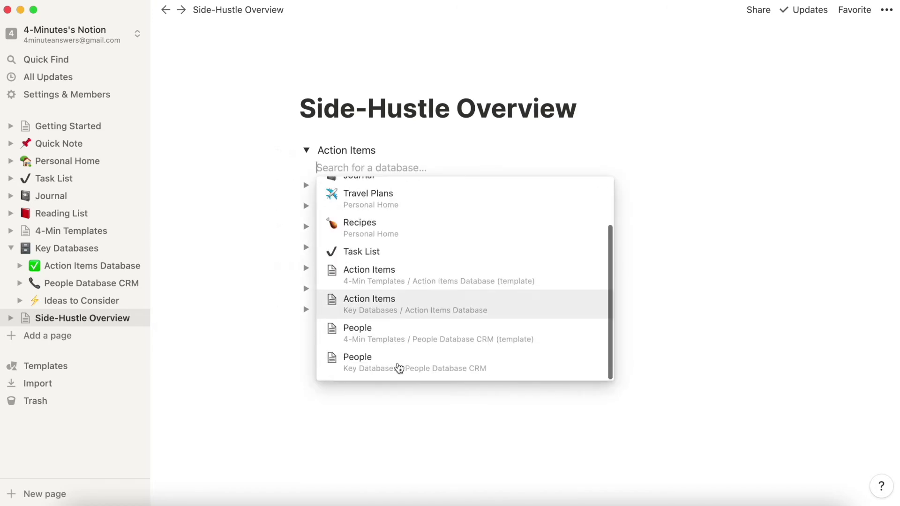
click(377, 307)
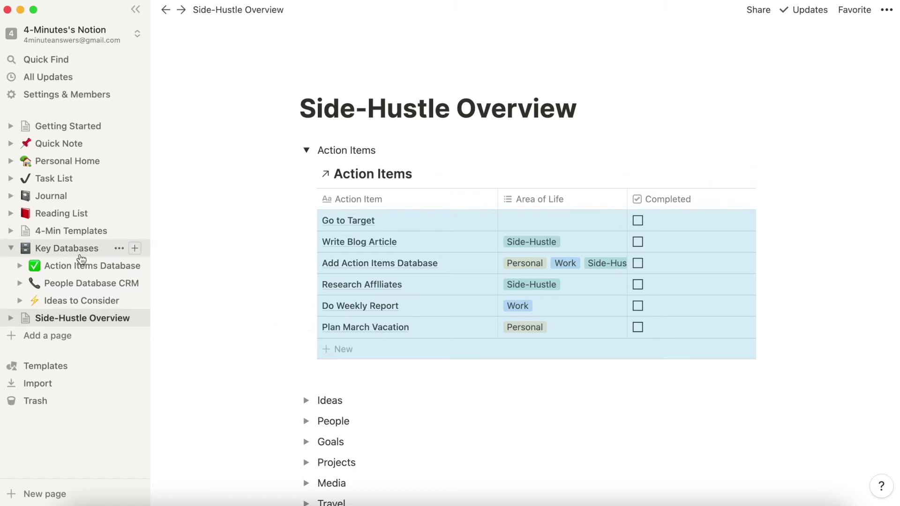
Compare with the original Action Items Database, then open the linked table's ••• menu
click(81, 266)
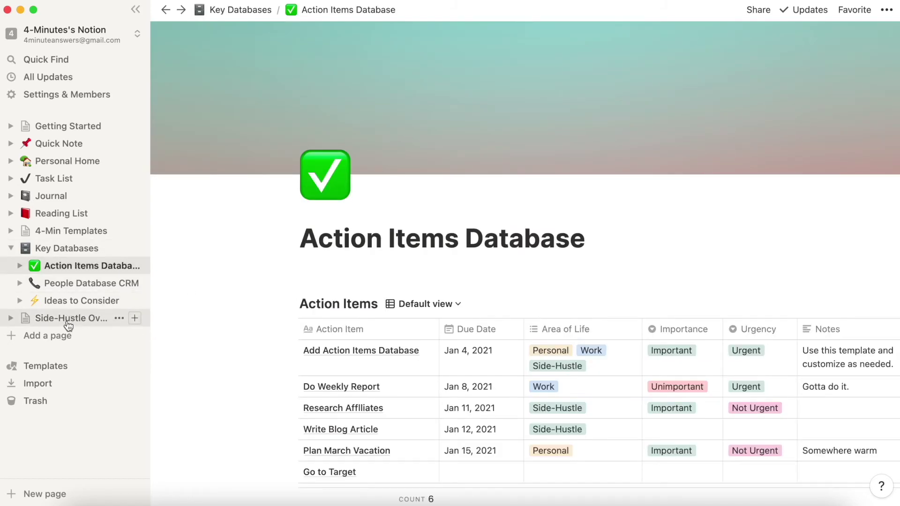
click(69, 319)
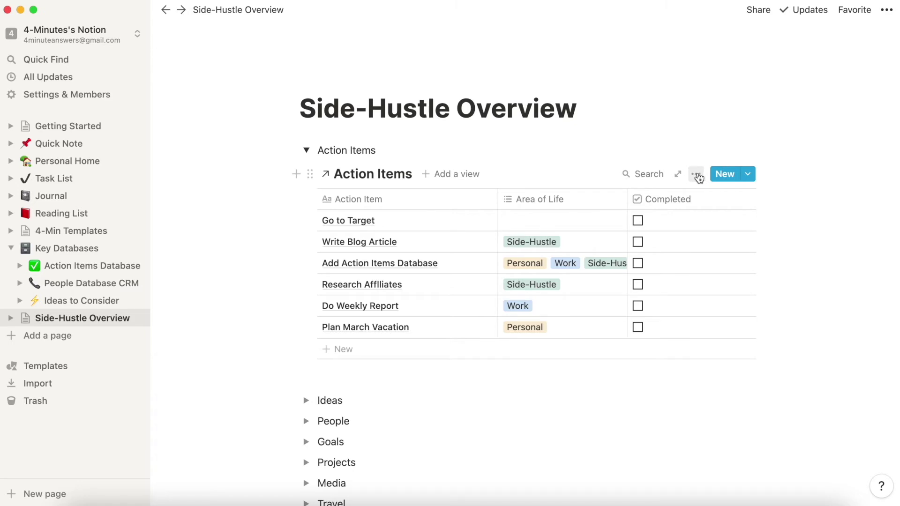
click(697, 176)
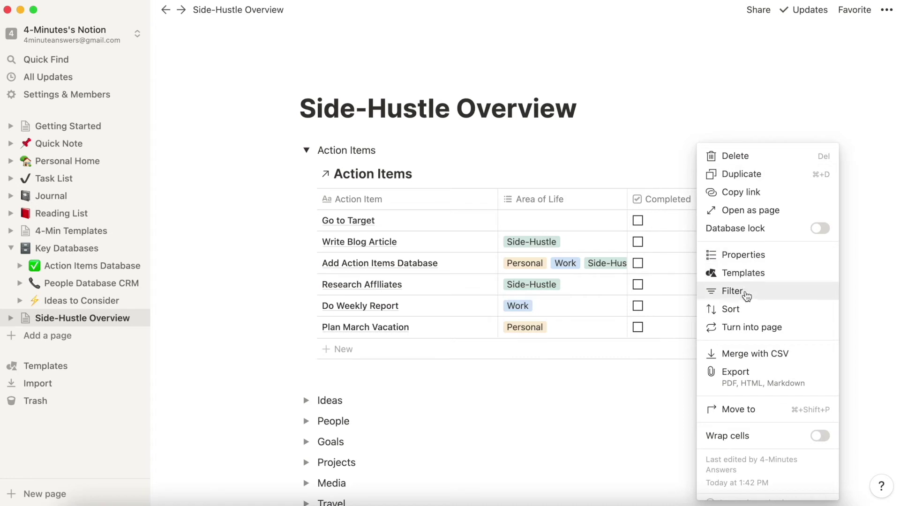
Filter the linked Action Items view to Area of Life contains Side-Hustle
click(746, 291)
click(493, 295)
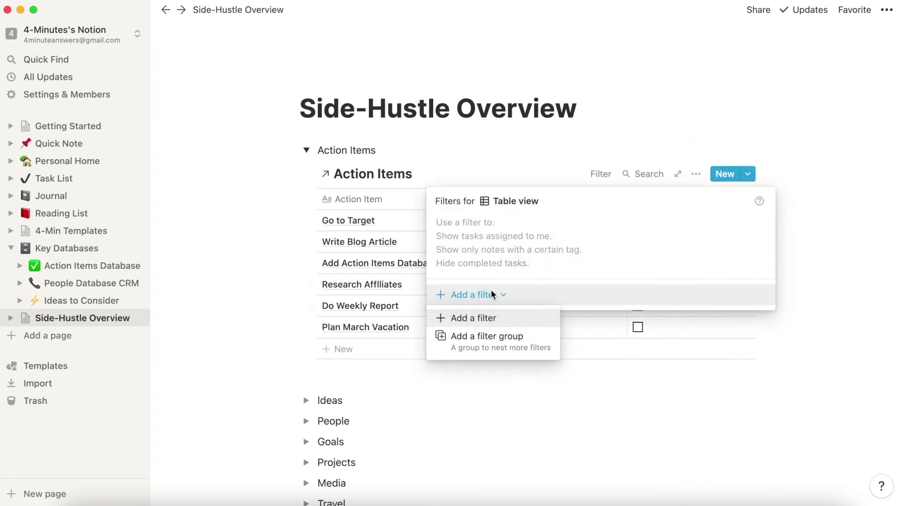
click(479, 322)
click(539, 227)
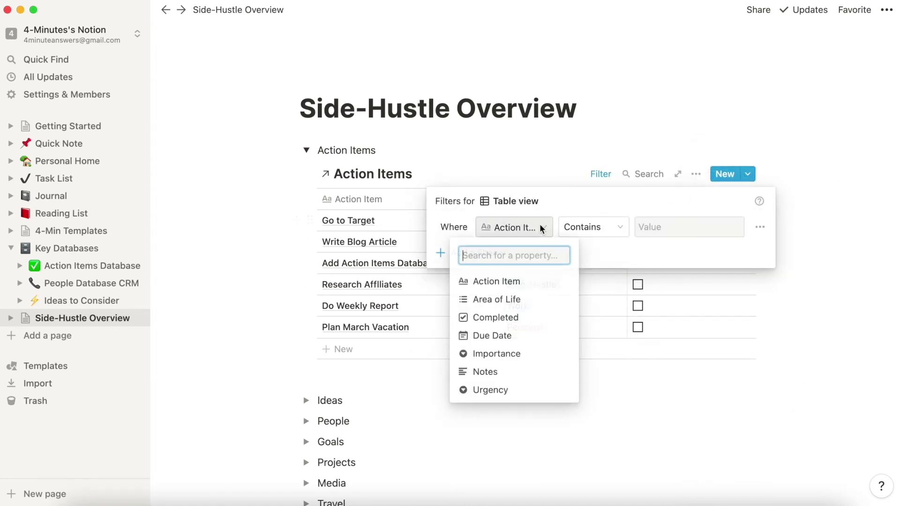
click(512, 298)
click(679, 227)
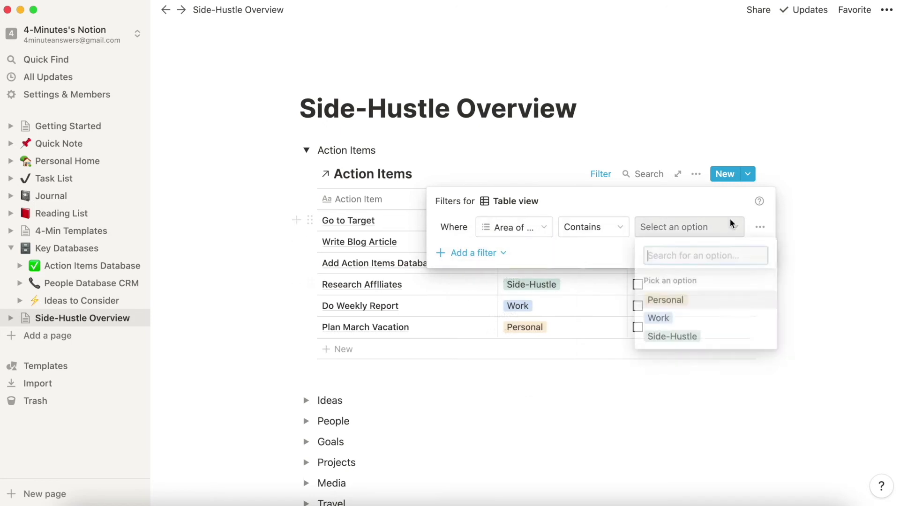
click(685, 336)
click(670, 134)
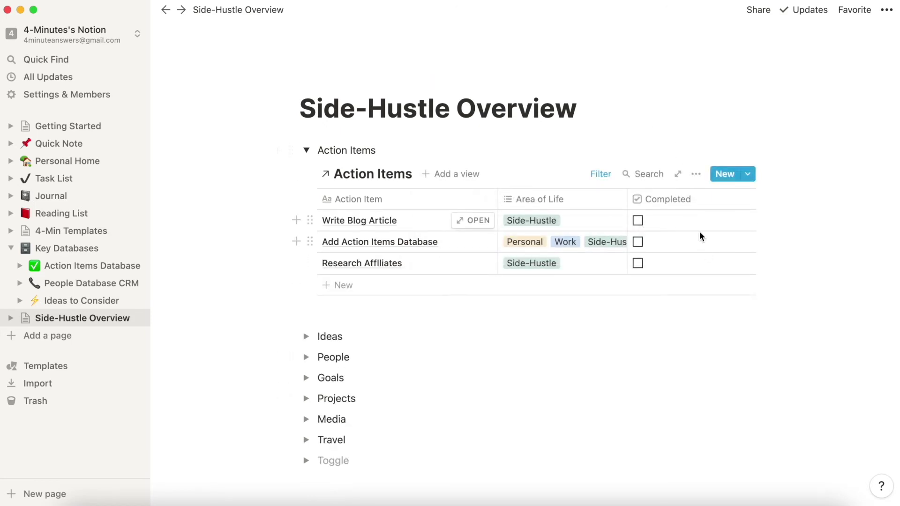
scroll(699, 234, right, 5)
Move Due Date after Area of Life and Importance before Completed, and narrow Action Item
drag(689, 203, 561, 206)
scroll(727, 255, right, 3)
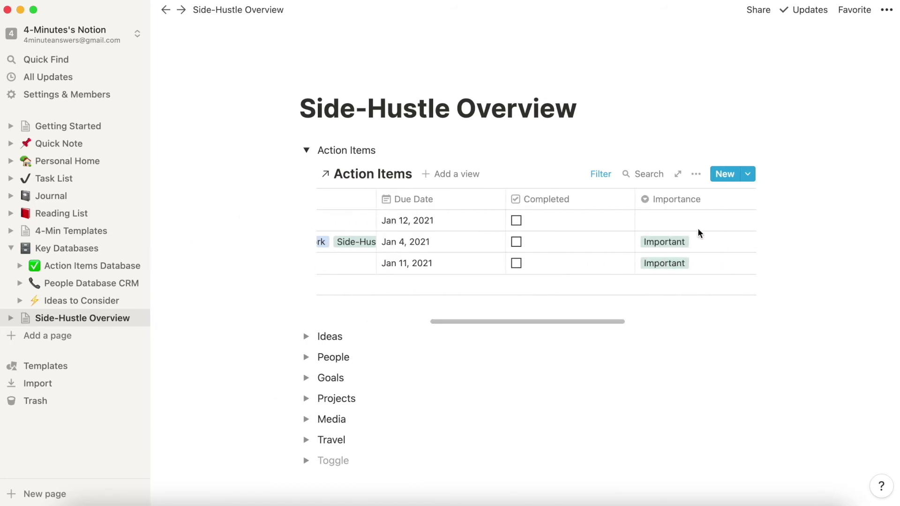
drag(676, 208, 549, 205)
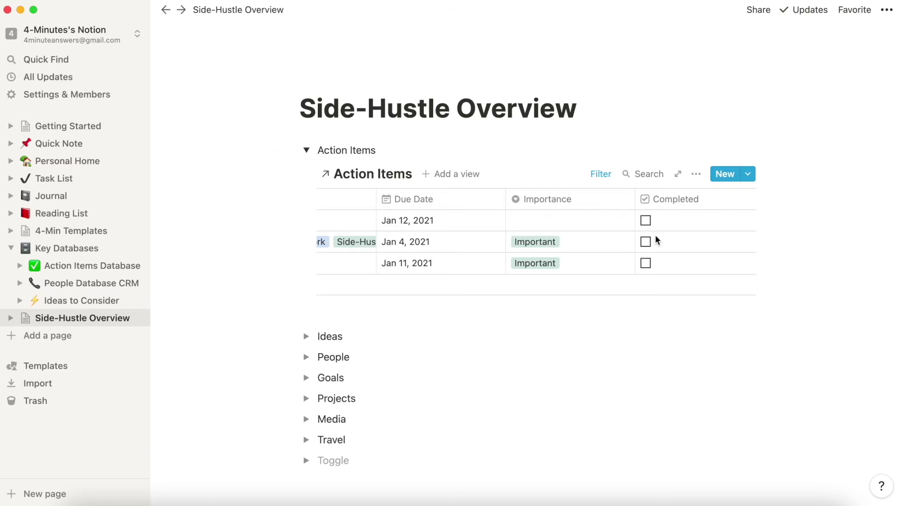
scroll(654, 235, left, 5)
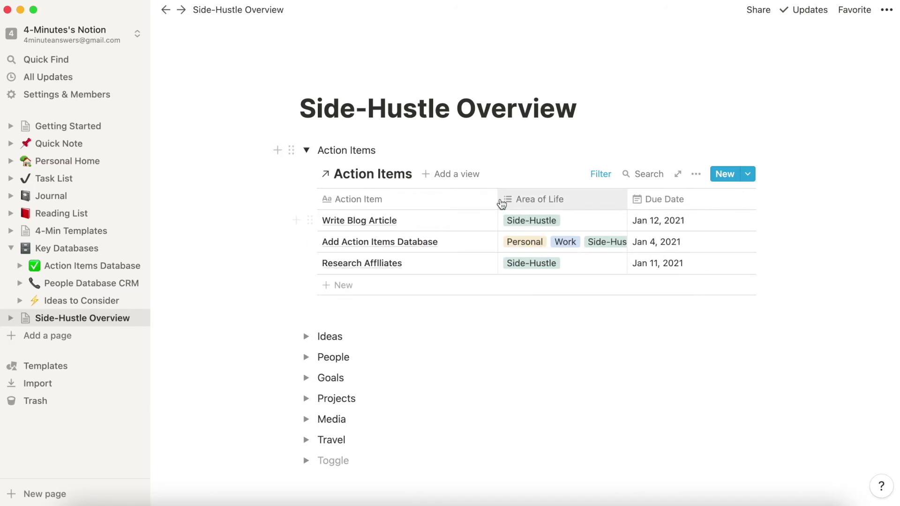
drag(497, 199, 464, 199)
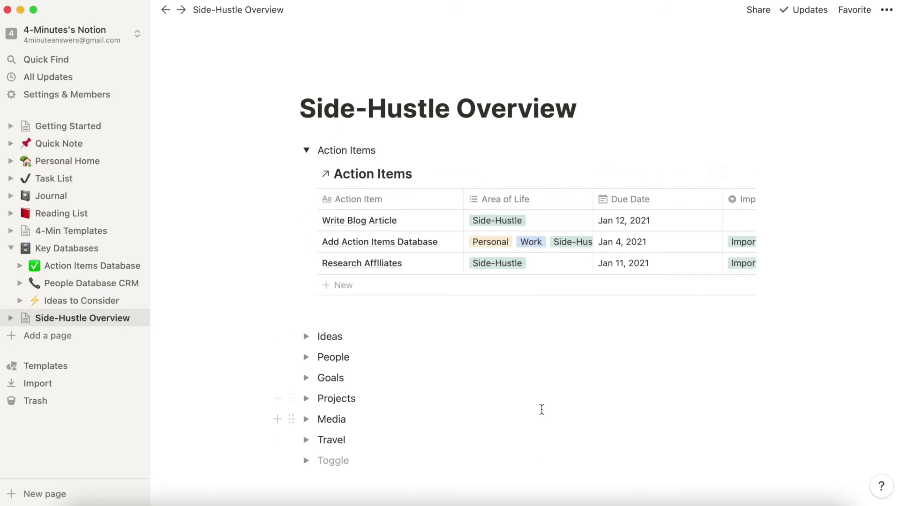
Collapse and re-expand the Action Items toggle, then add a new table row
click(306, 150)
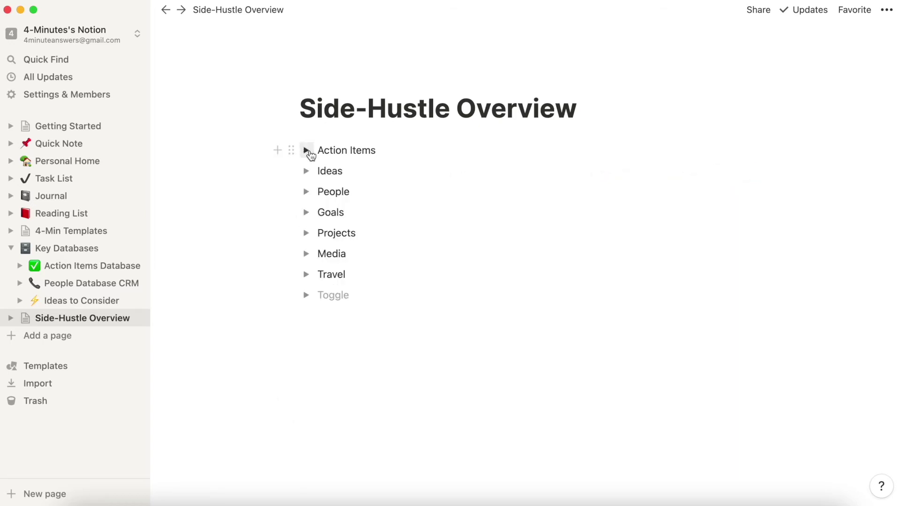
click(306, 150)
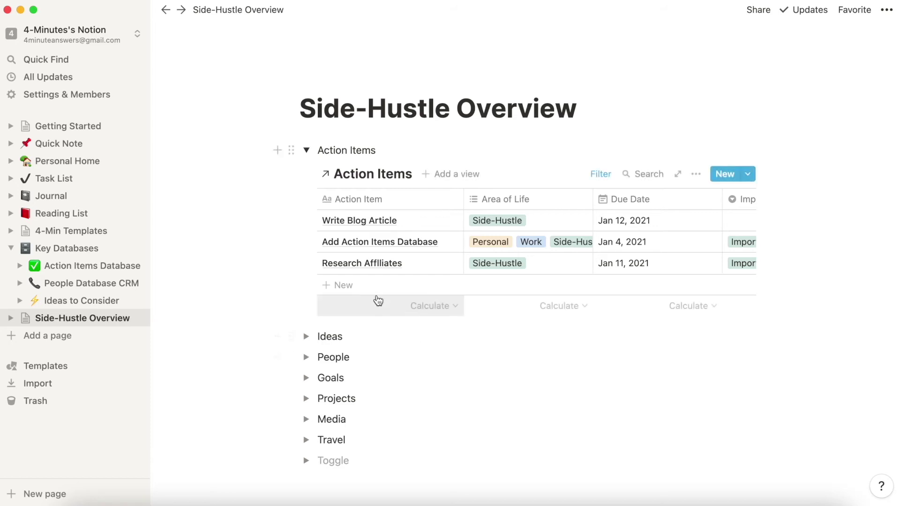
click(345, 287)
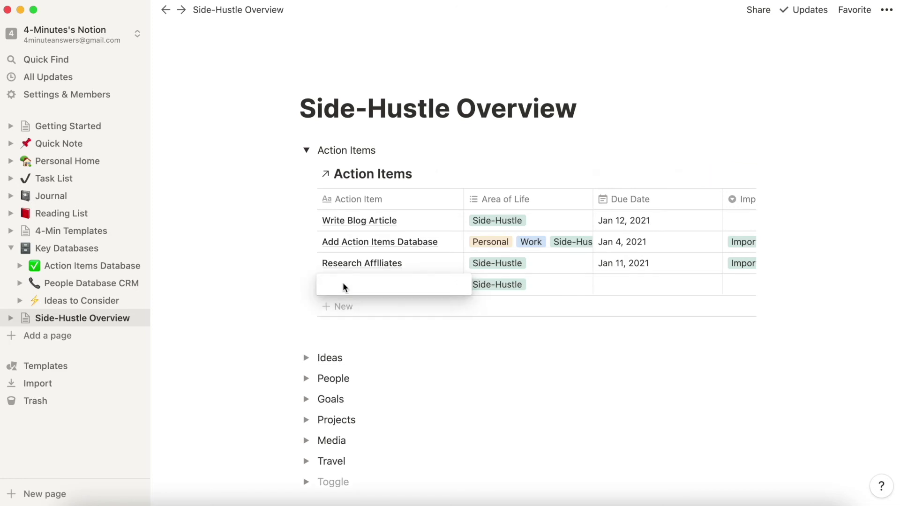
Name the new row 'Task for Side-Hustle' and set its Due Date to Jan 12, 2021
text(Task f)
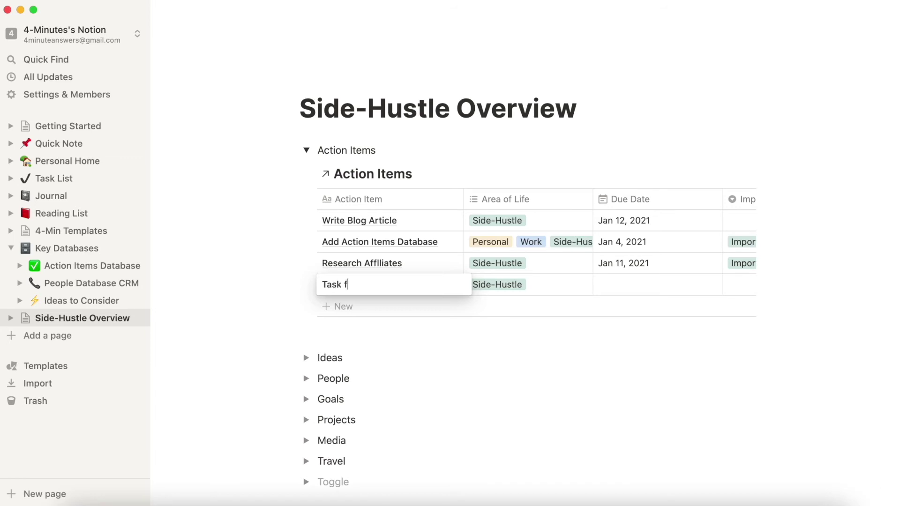
text(or Side-Hustle)
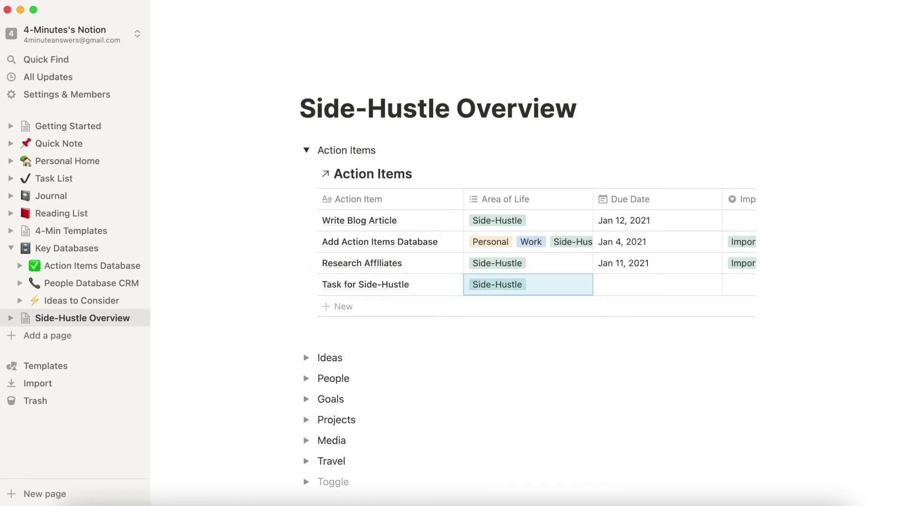
key(Right)
click(601, 273)
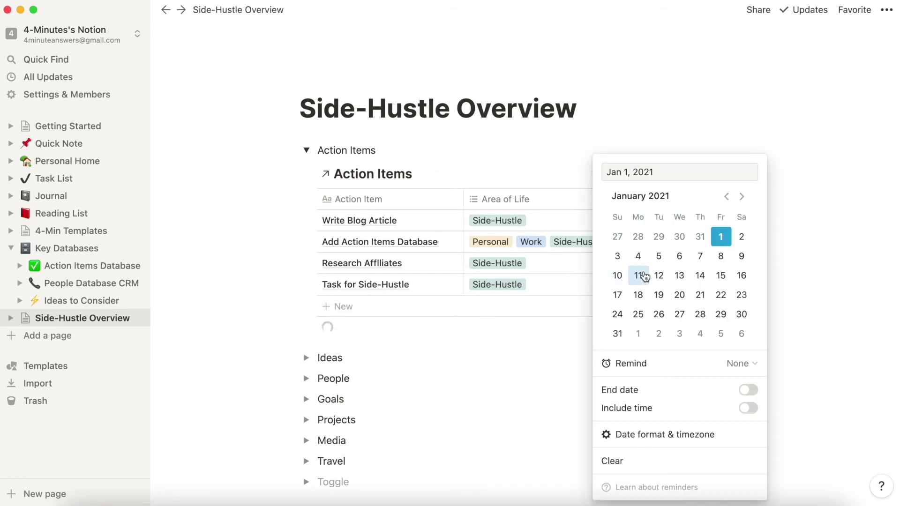
click(658, 276)
click(604, 129)
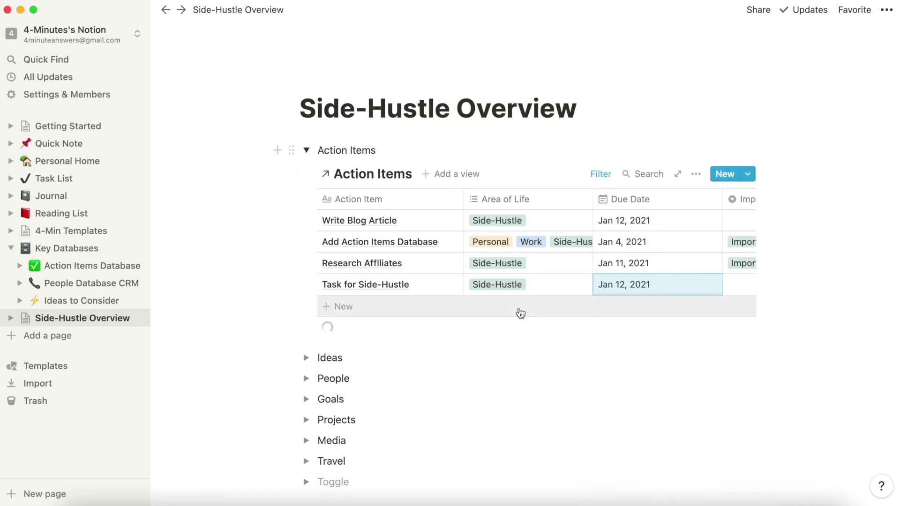
click(495, 343)
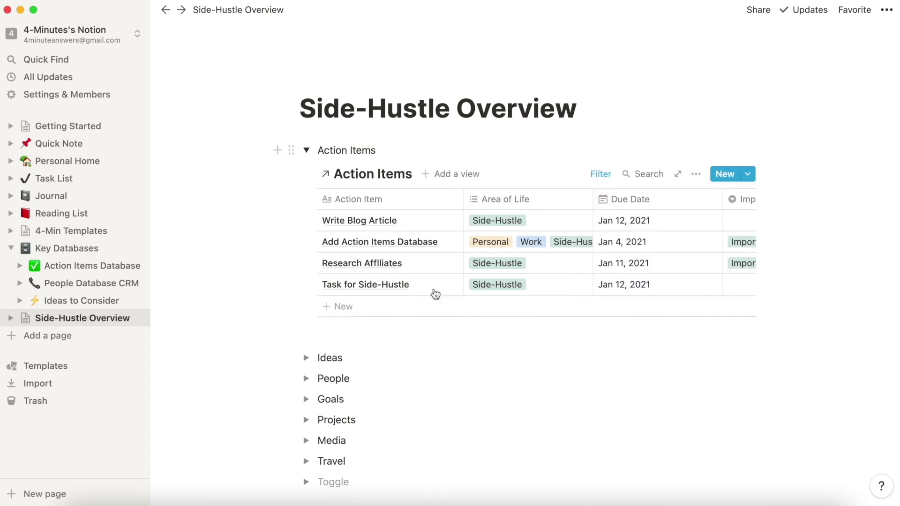
Find Task for Side-Hustle in the main Action Items Database, then return to the overview
click(102, 268)
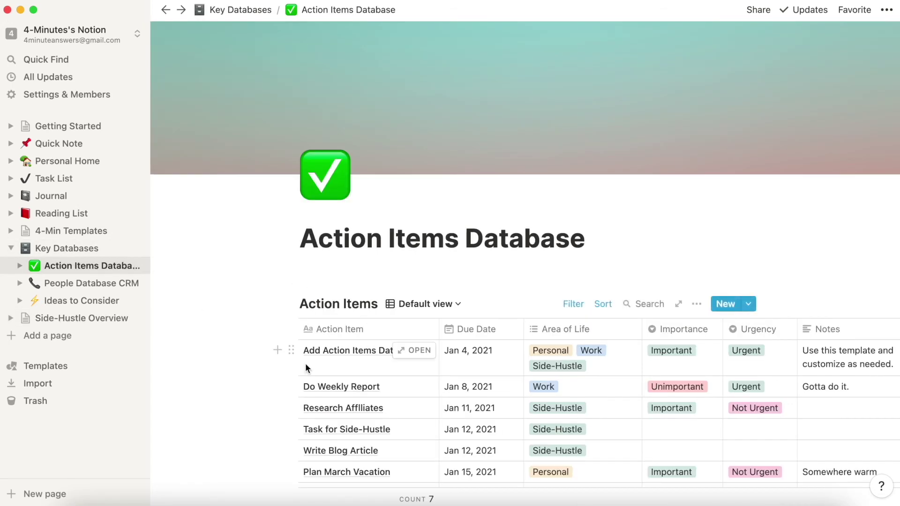
scroll(305, 364, down, 3)
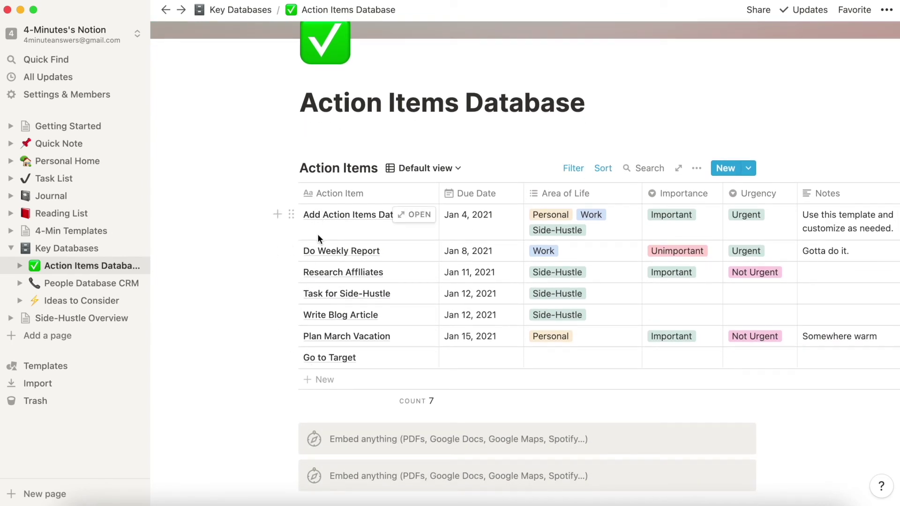
scroll(334, 315, up, 2)
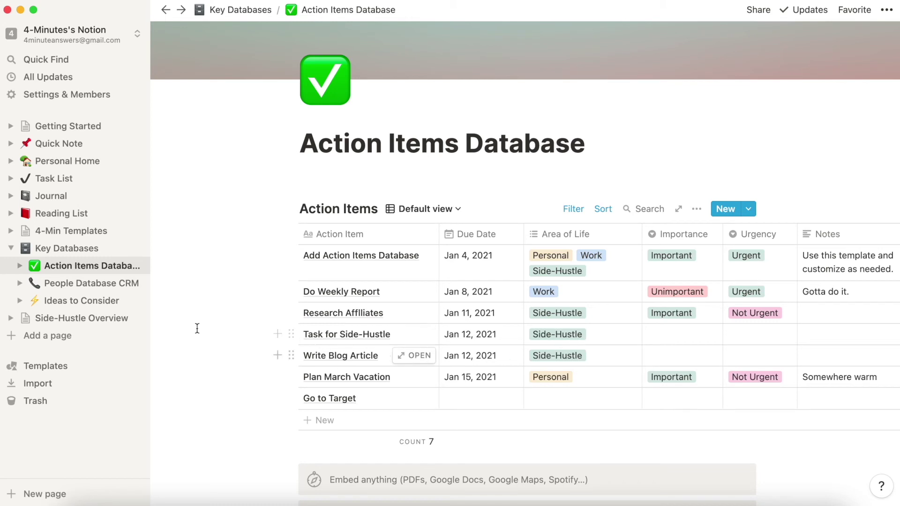
click(55, 322)
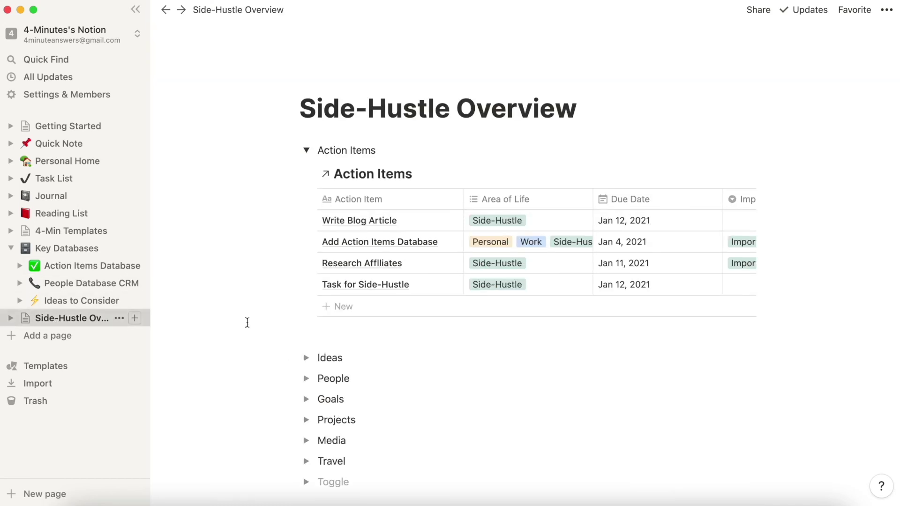
Add a 'Go to the store' row and change its Area of Life from Side-Hustle to Personal
click(352, 306)
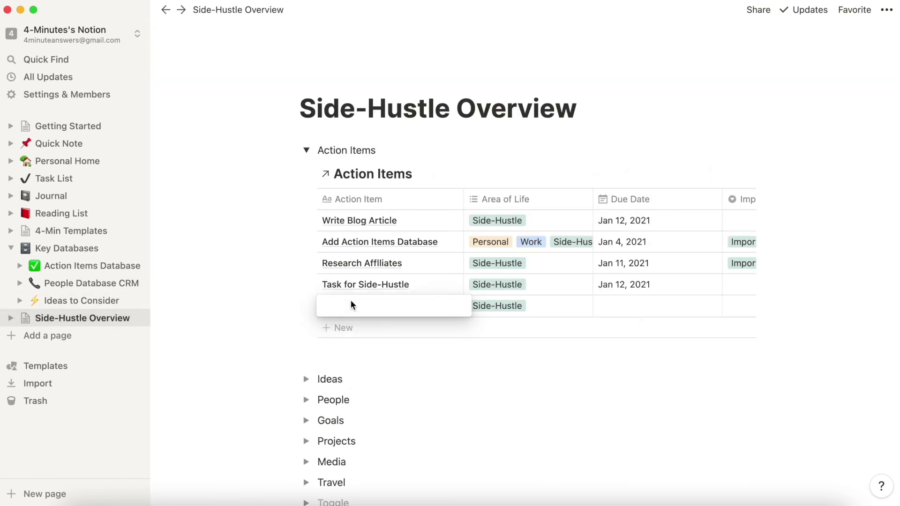
text(Go to )
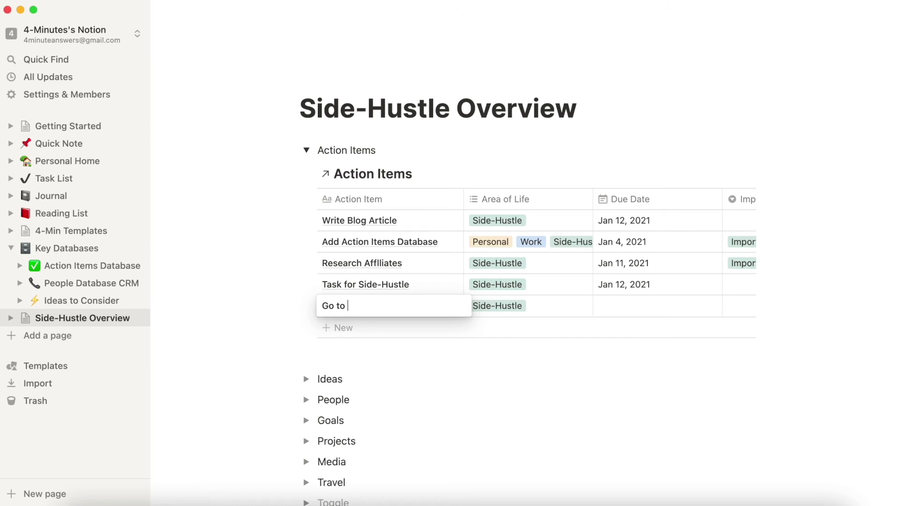
text(the store)
click(514, 307)
click(514, 307)
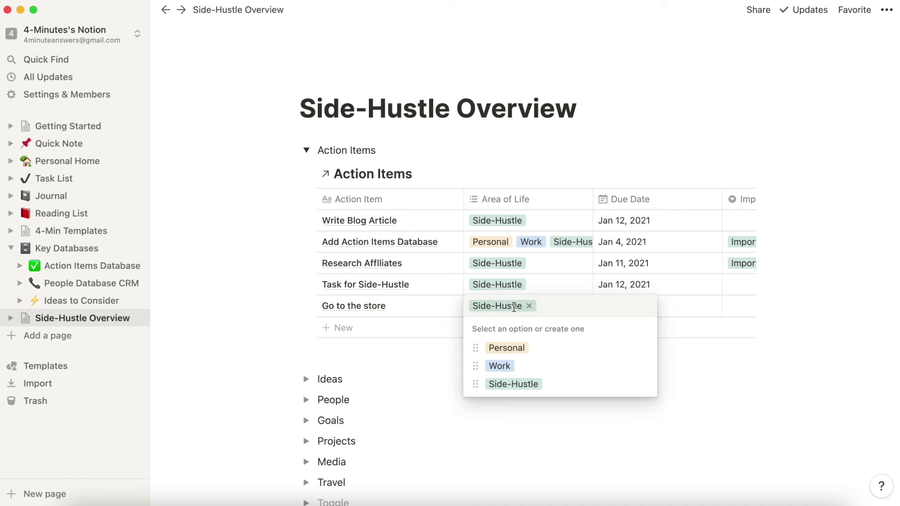
click(536, 354)
click(529, 306)
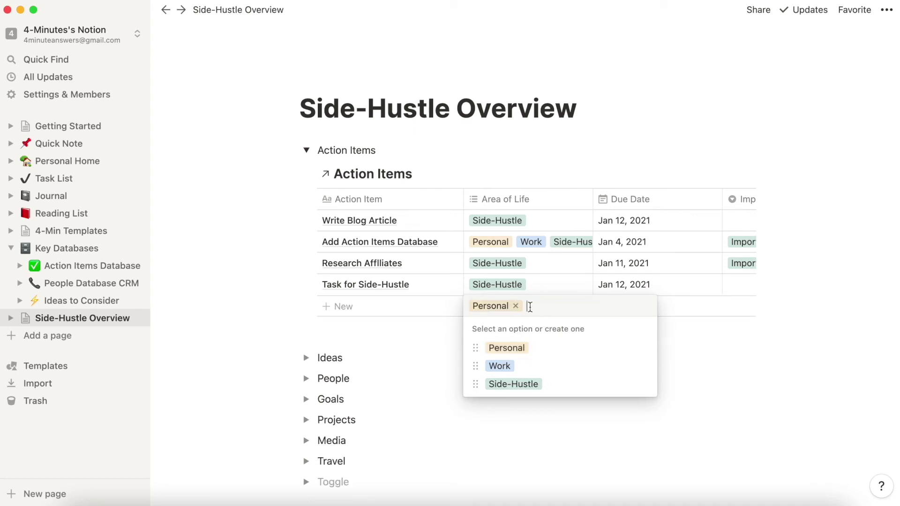
click(224, 328)
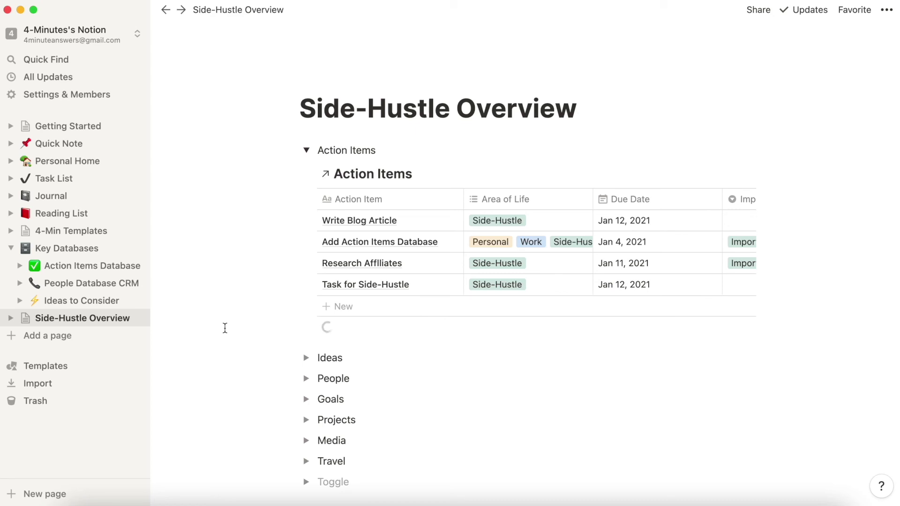
click(60, 266)
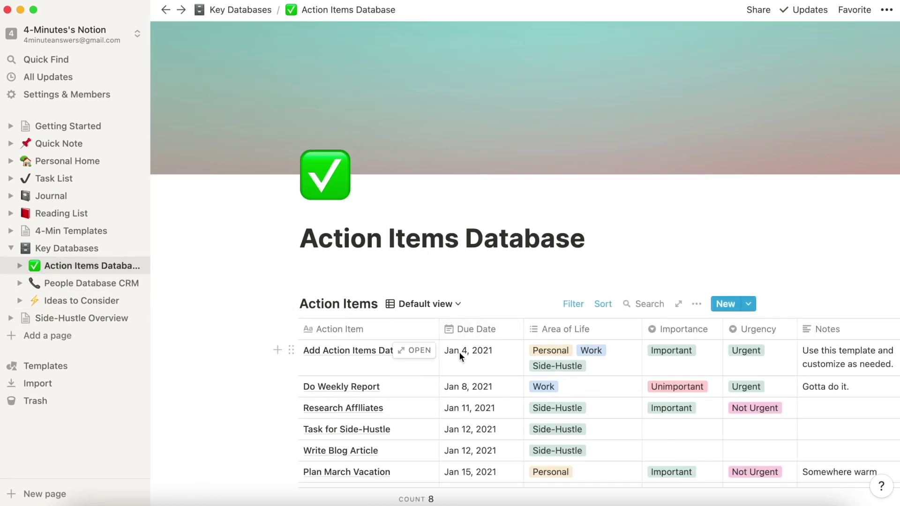
scroll(459, 352, down, 4)
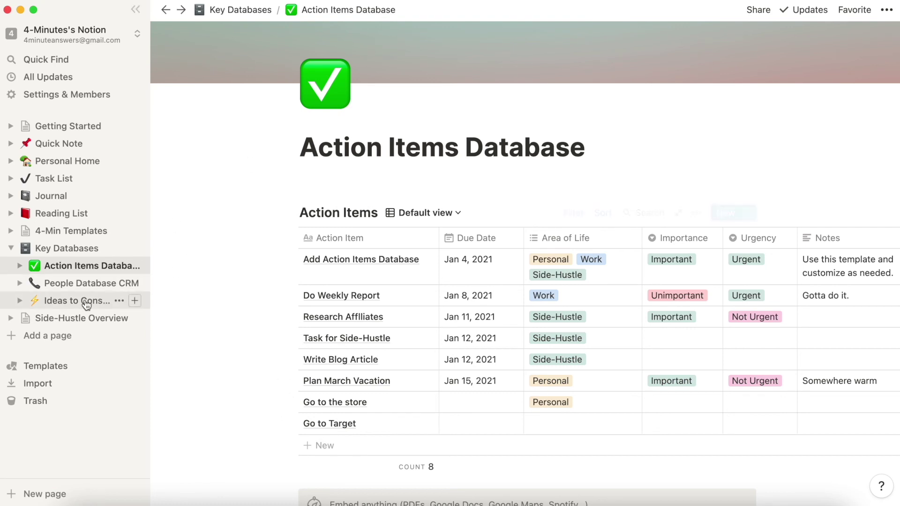
click(62, 318)
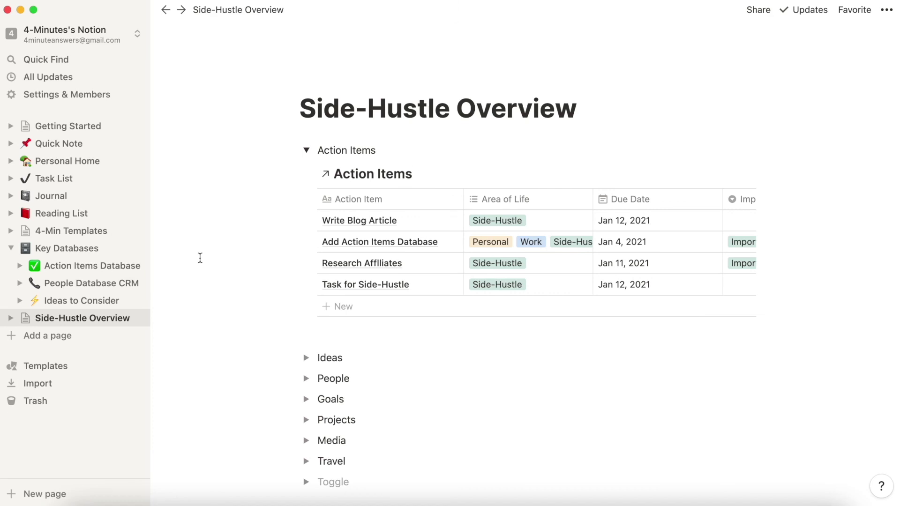